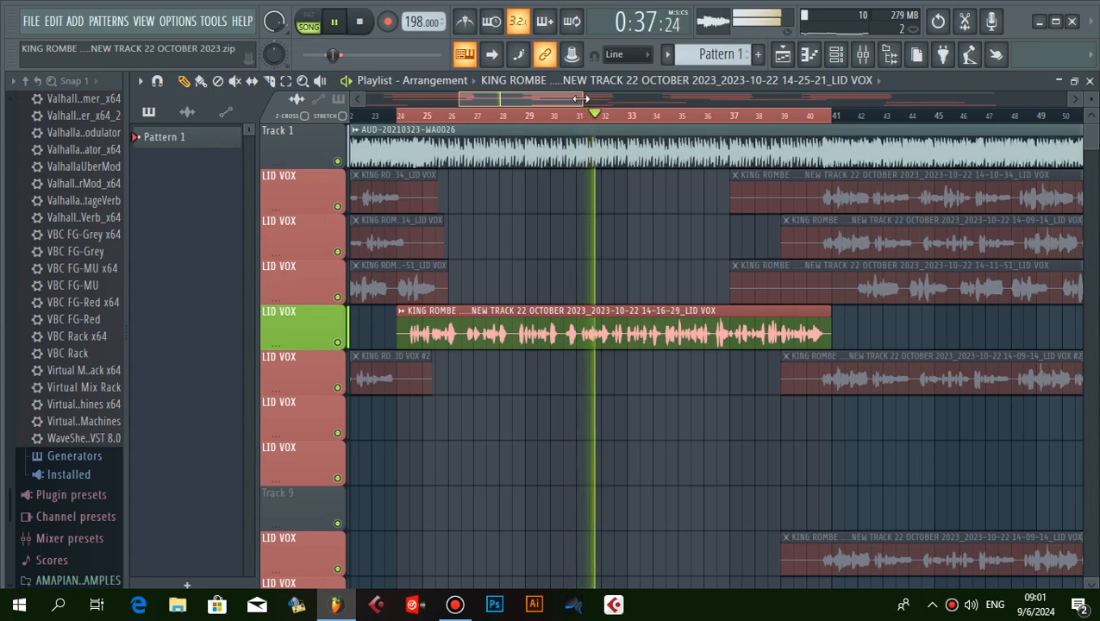
# Extend the playlist time selection that starts at bar 24 so that it ends at bar 42.
pyautogui.moveTo(832, 120); pyautogui.dragTo(849, 119)
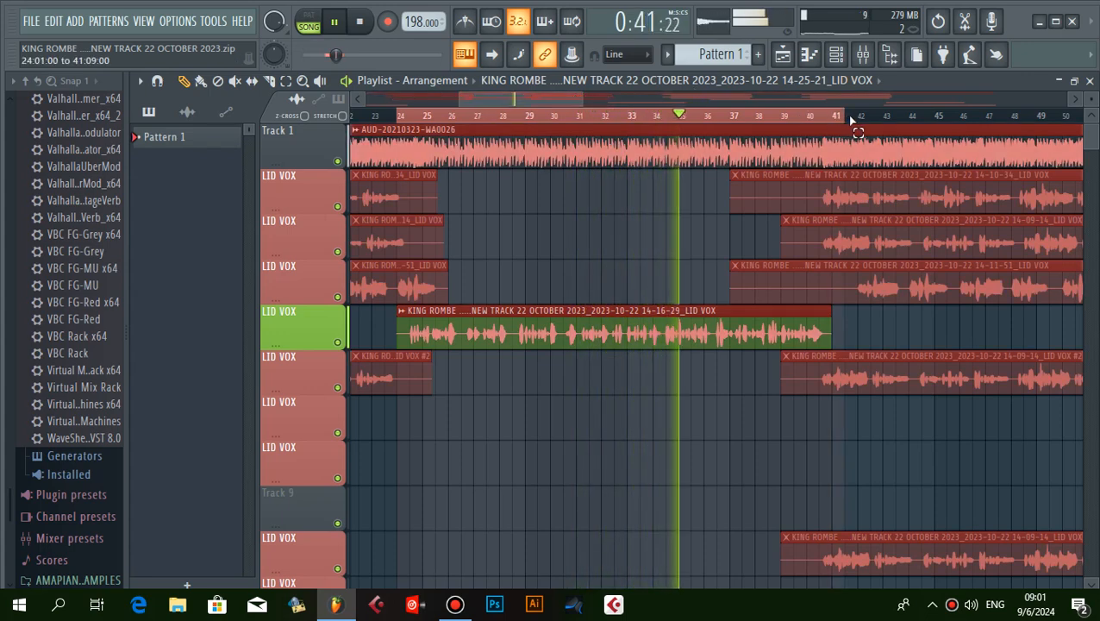
pyautogui.click(874, 54)
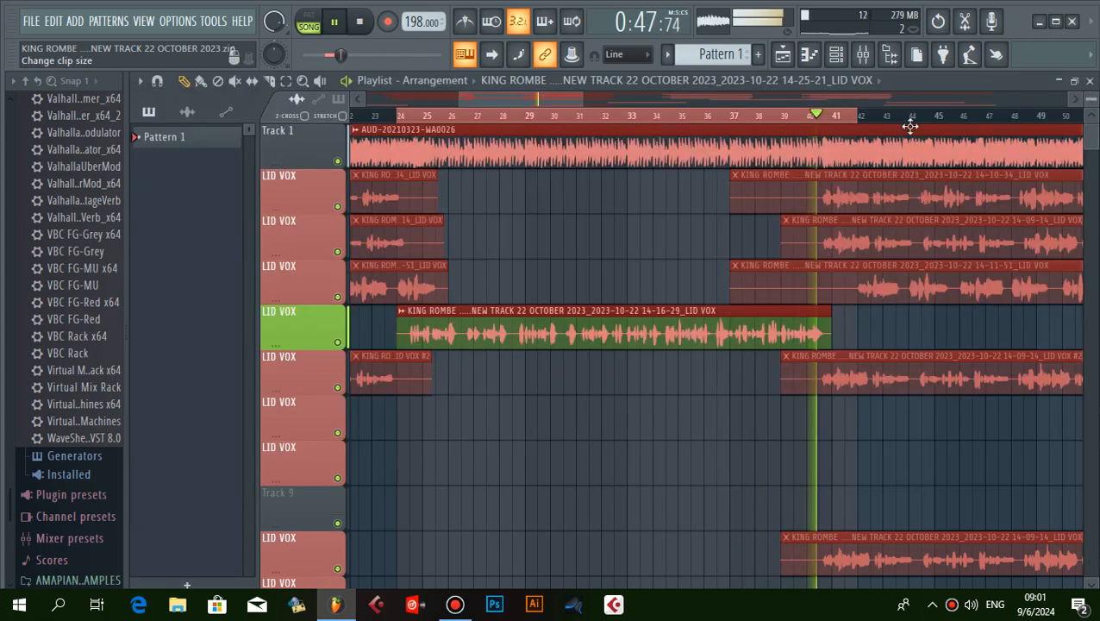
pyautogui.click(1089, 94)
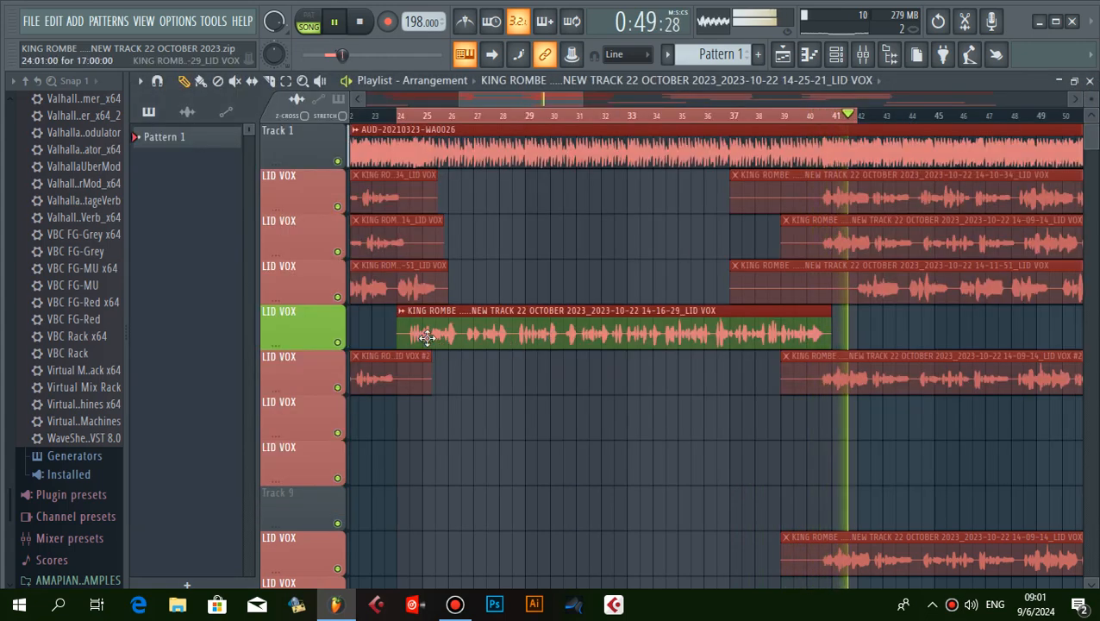
# Mute the first empty LID VOX track below the vocals and place a copy of the 14-16-29 vocal clip on it at bar 24.
pyautogui.click(400, 326)
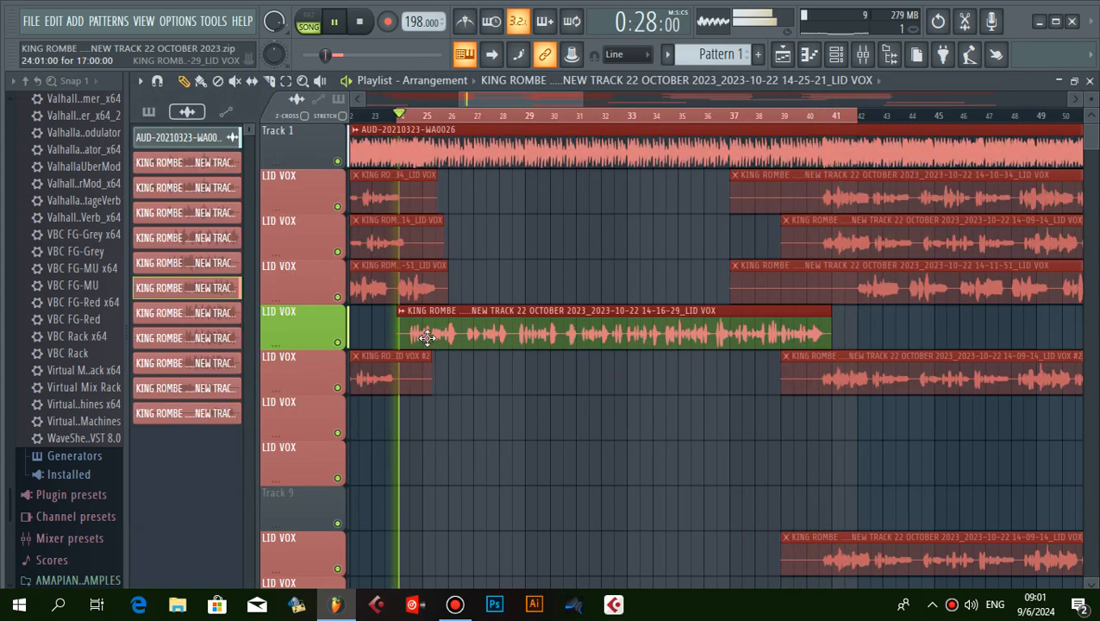
pyautogui.click(337, 432)
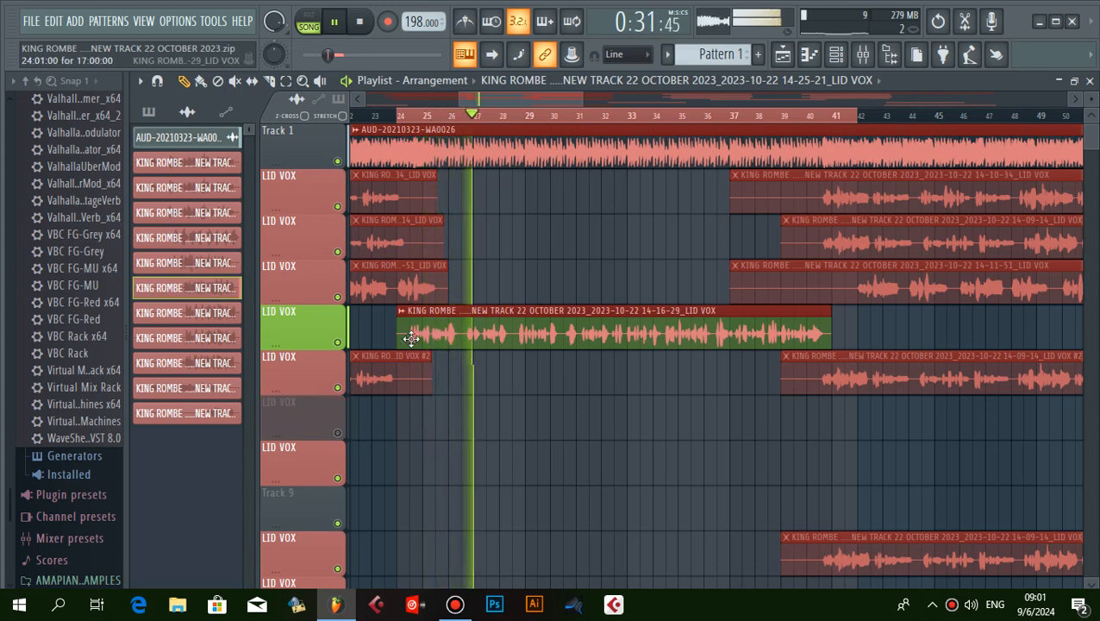
pyautogui.click(393, 425)
pyautogui.rightClick(435, 431)
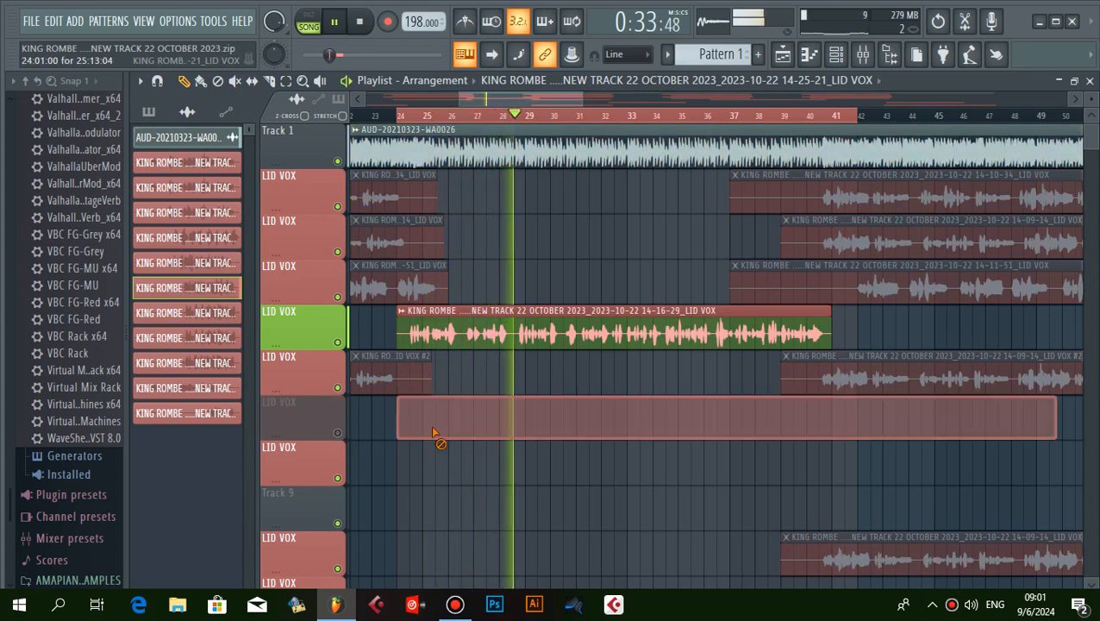
pyautogui.doubleClick(453, 338)
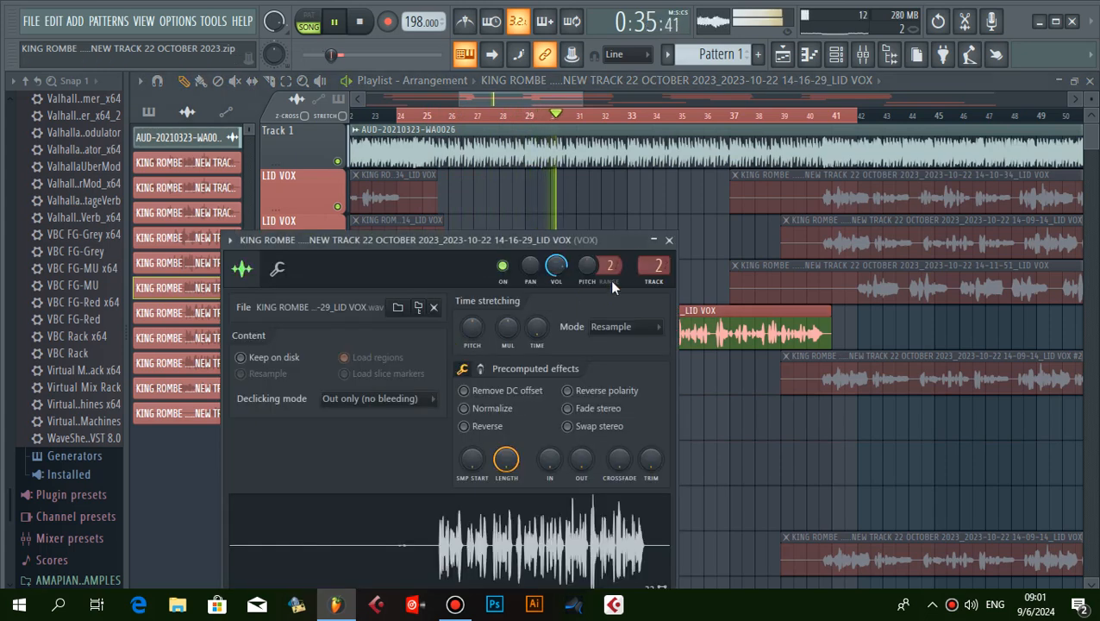
pyautogui.click(669, 242)
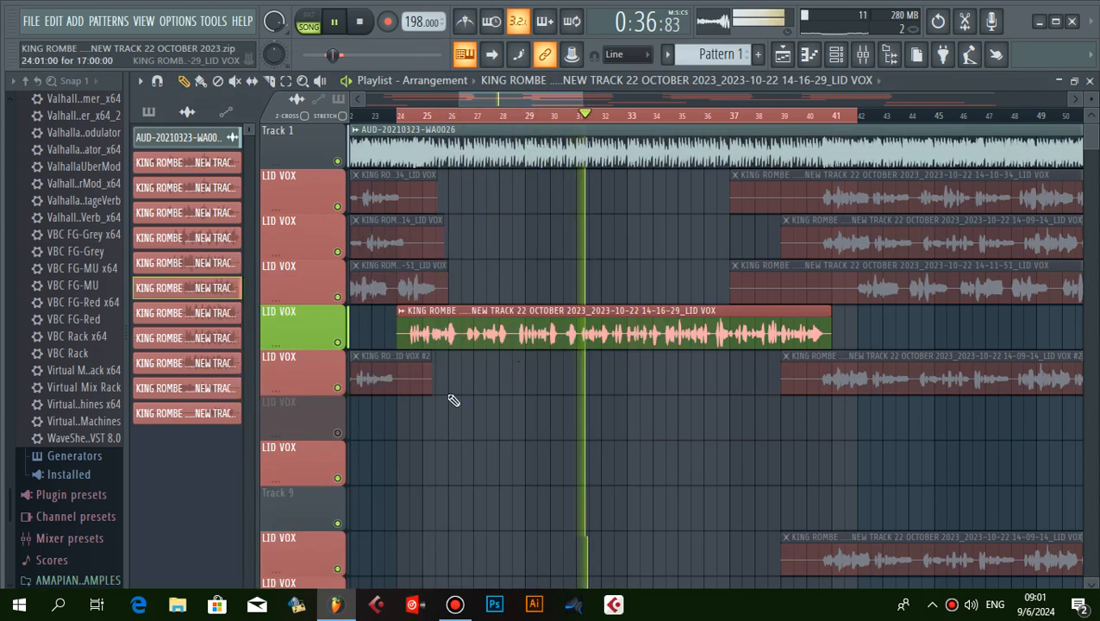
pyautogui.click(406, 423)
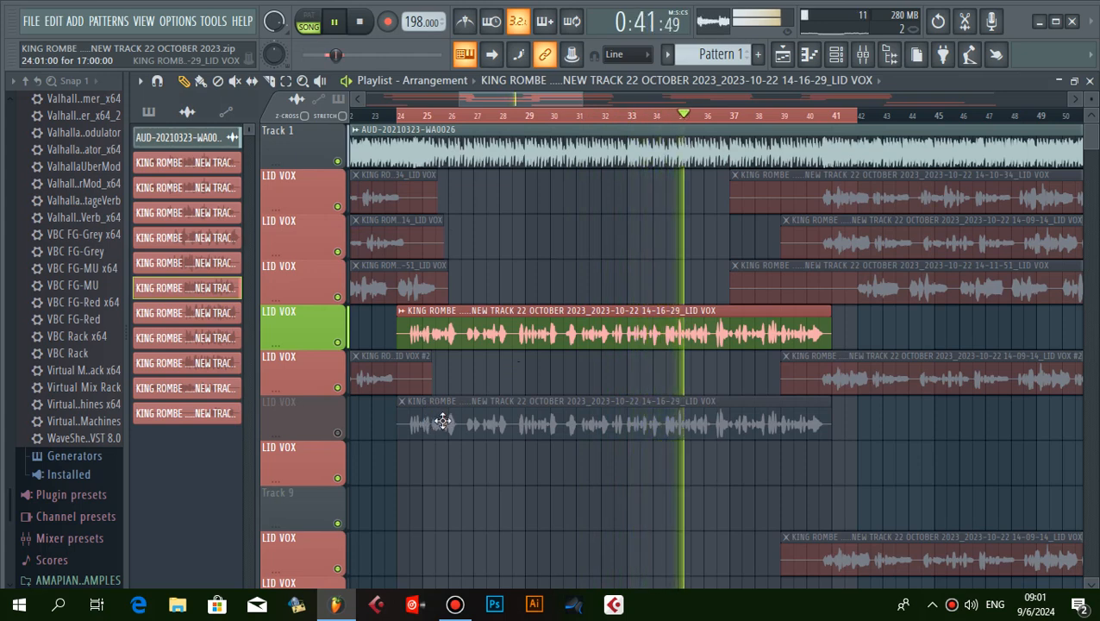
# Make the copied vocal clip on the muted track unique so it is independent of the original.
pyautogui.doubleClick(439, 422)
pyautogui.click(669, 241)
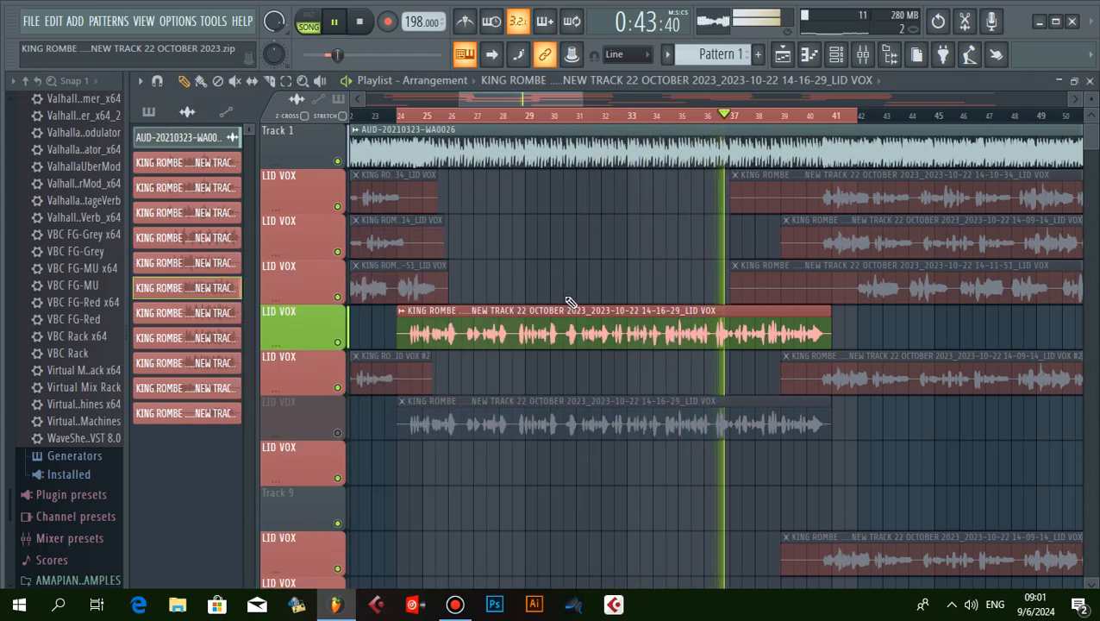
pyautogui.click(403, 402)
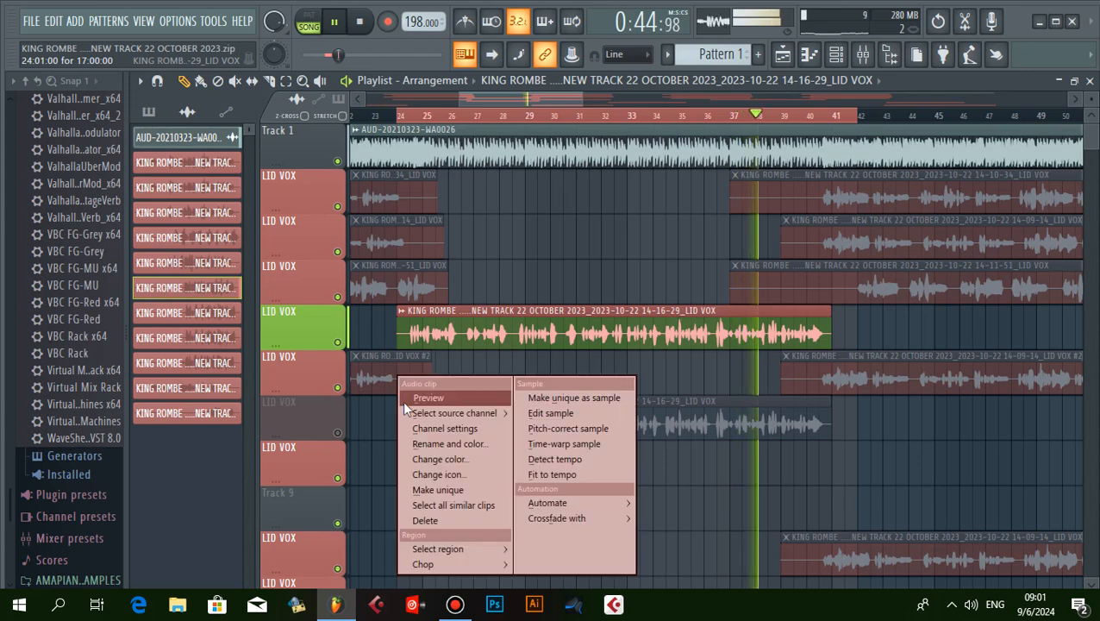
pyautogui.click(451, 489)
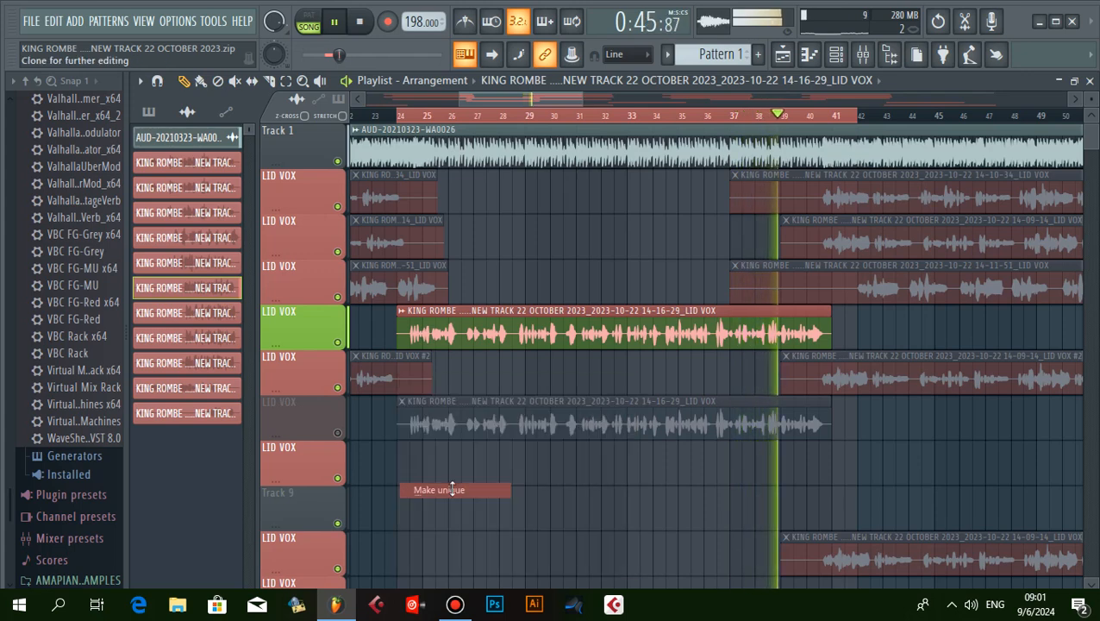
# Route the unique vocal copy to the free mixer track Insert 15 in its channel settings.
pyautogui.doubleClick(453, 422)
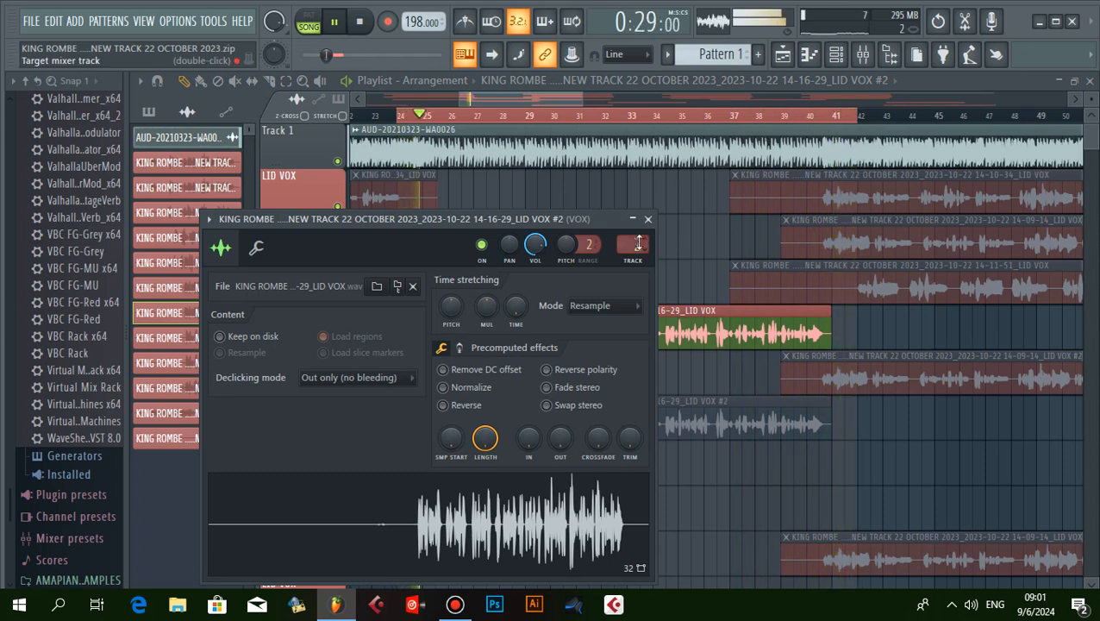
pyautogui.click(862, 55)
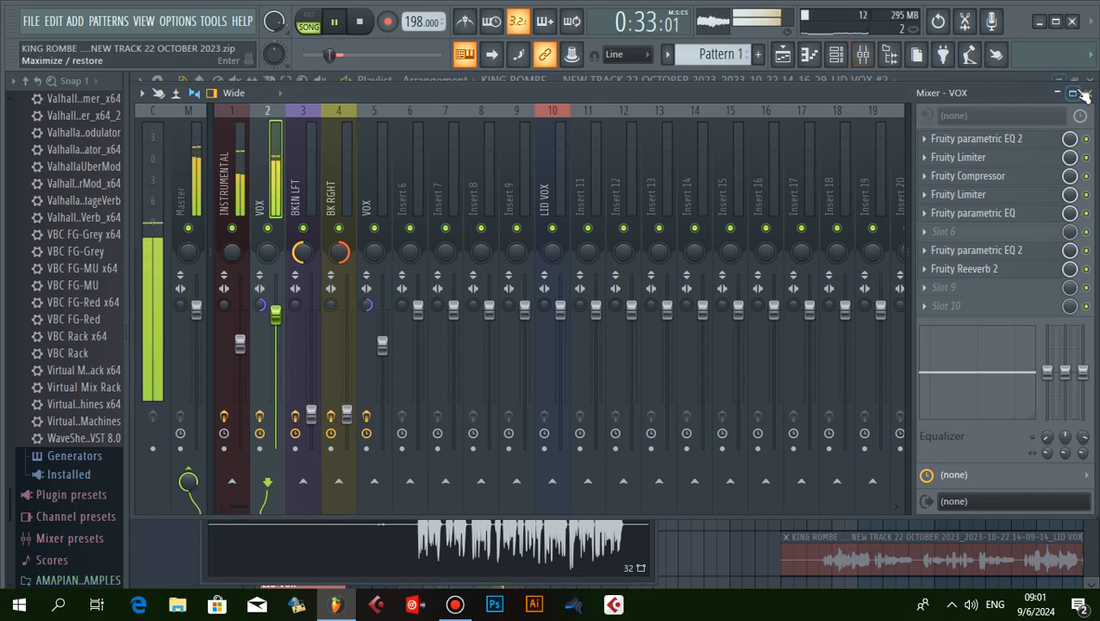
pyautogui.click(1089, 92)
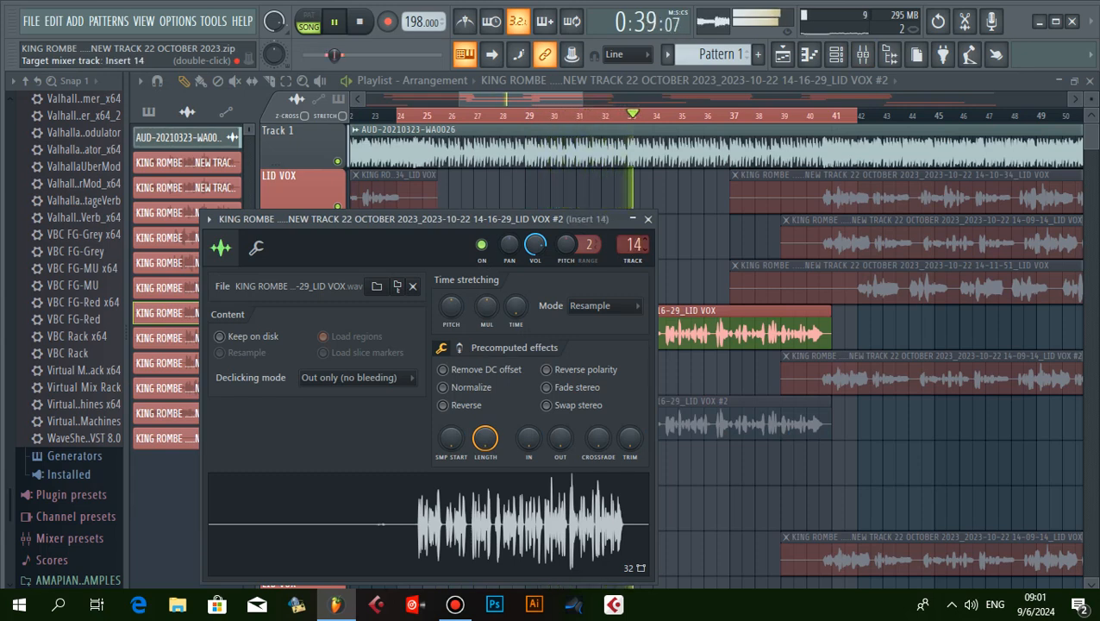
pyautogui.click(648, 219)
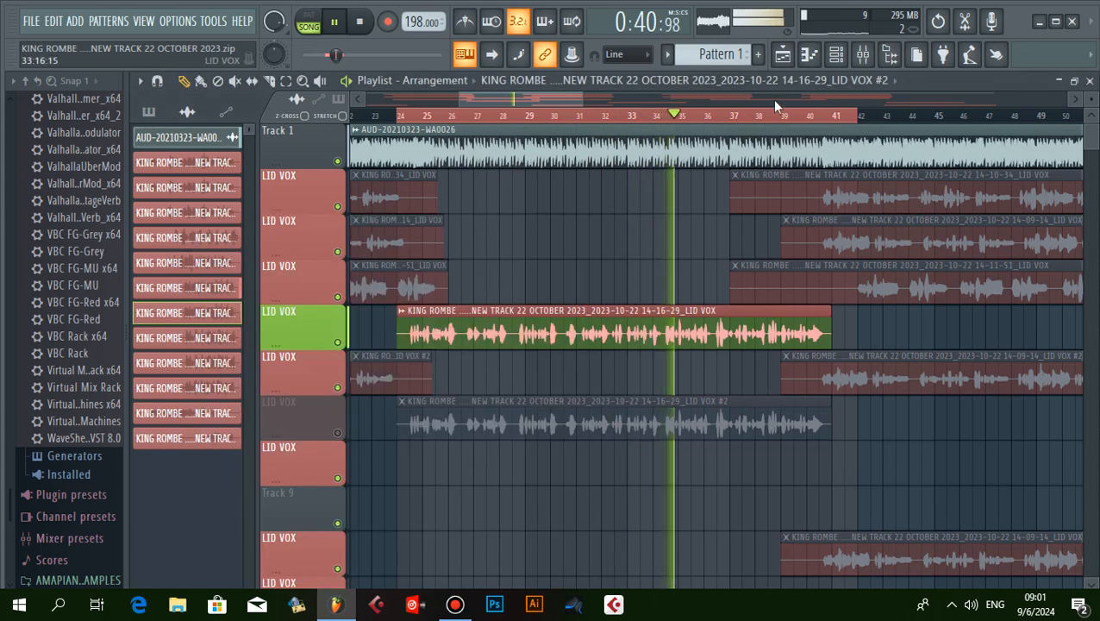
# Rename mixer track Insert 15 to "DELA EFFCT" and colour it forest green (#409F35).
pyautogui.click(861, 56)
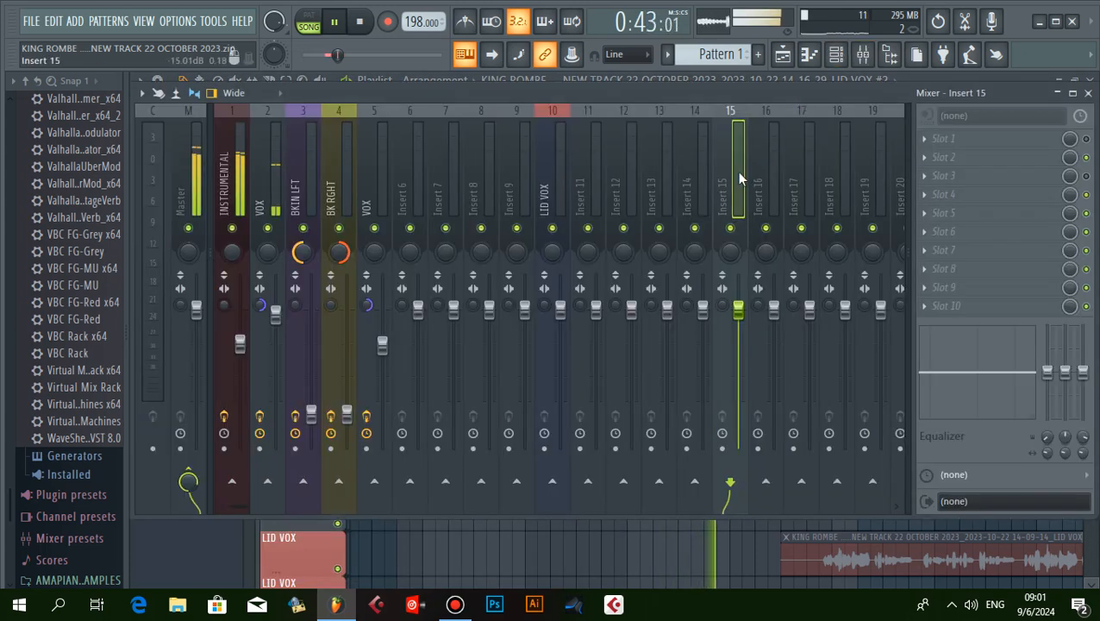
pyautogui.rightClick(739, 178)
pyautogui.click(786, 129)
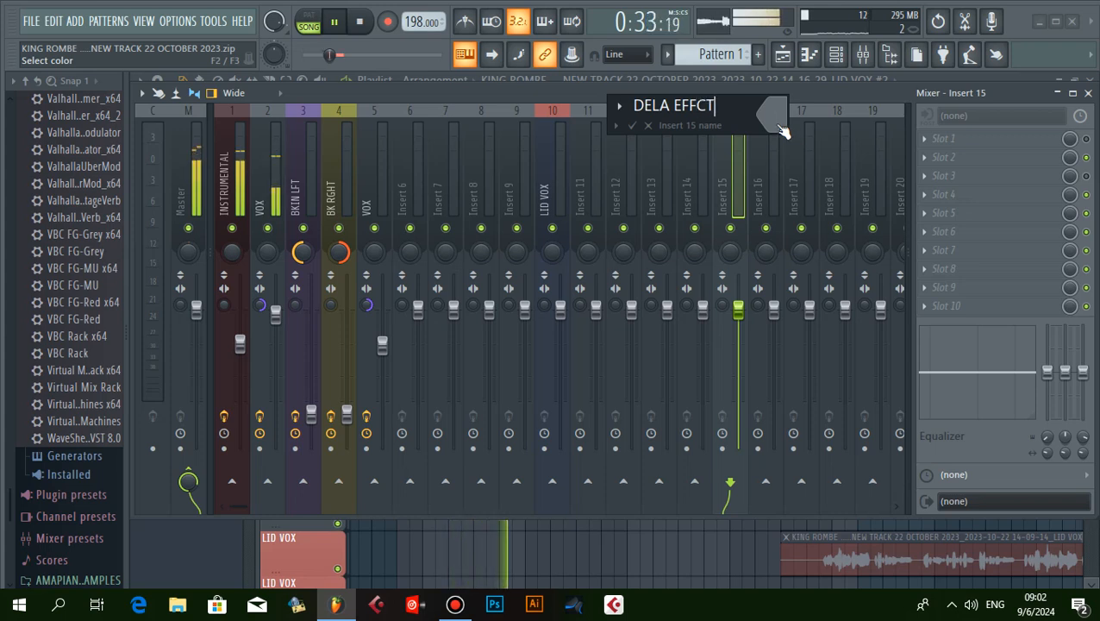
pyautogui.click(782, 130)
pyautogui.click(873, 217)
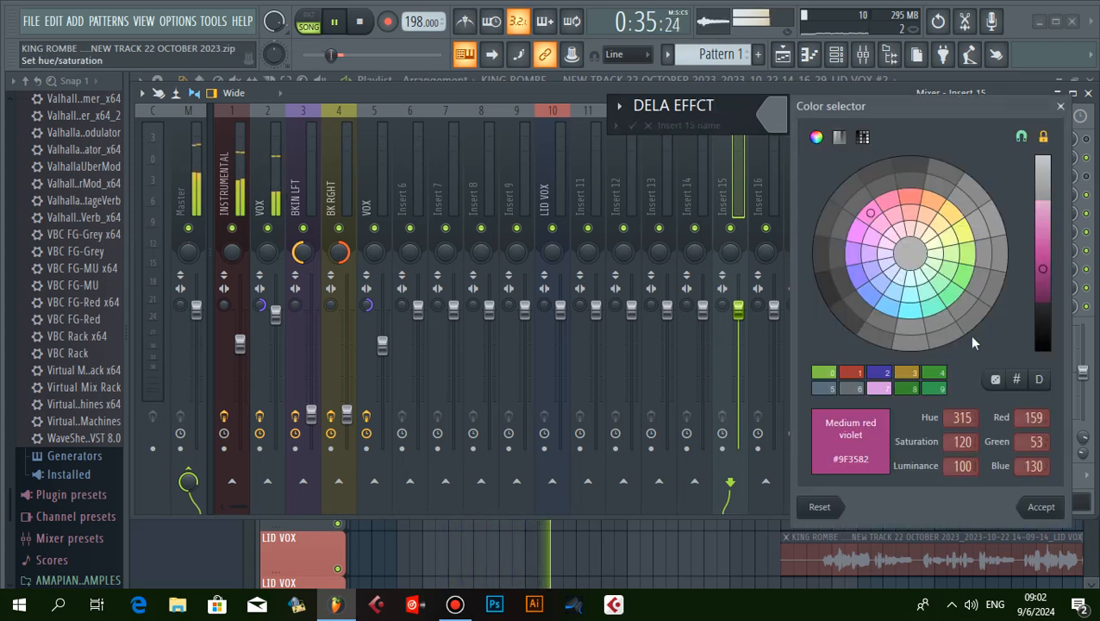
pyautogui.click(932, 371)
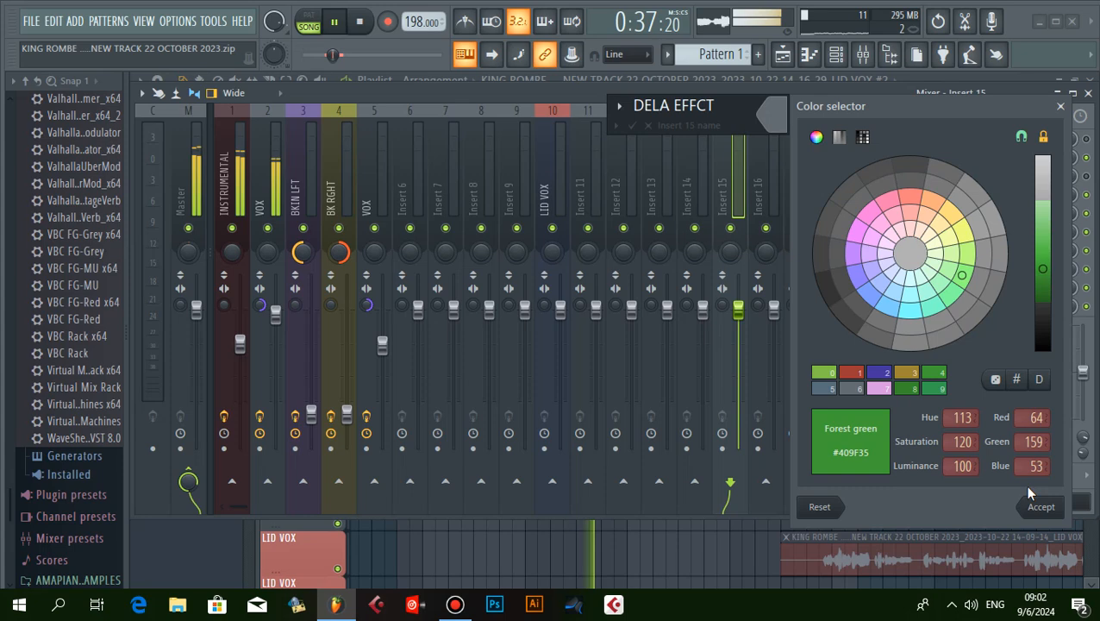
pyautogui.click(1040, 508)
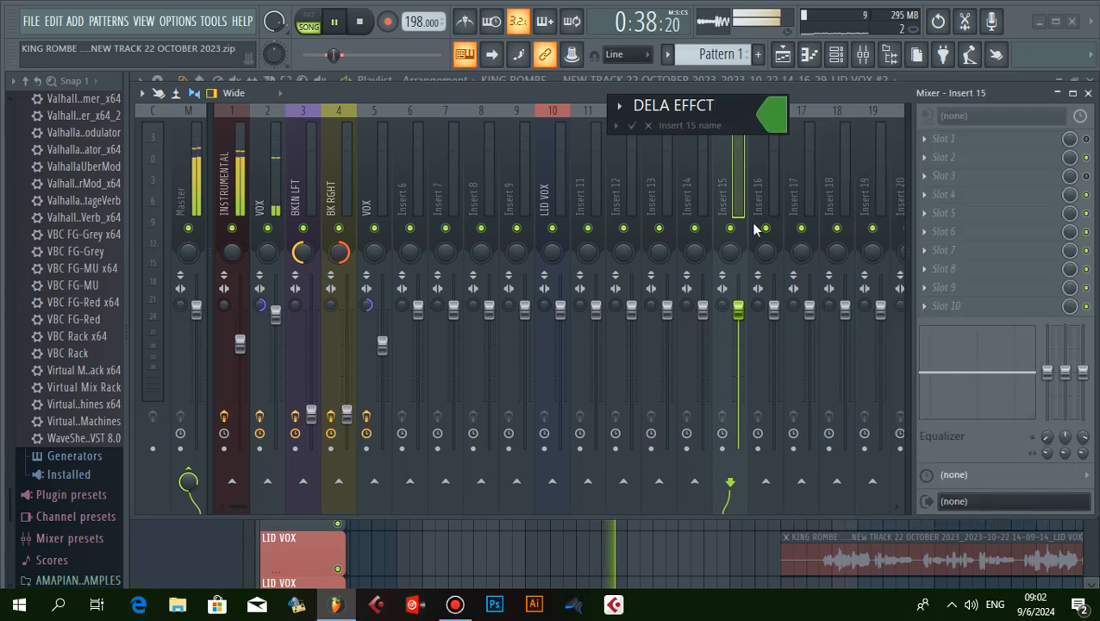
pyautogui.click(632, 127)
pyautogui.click(1088, 93)
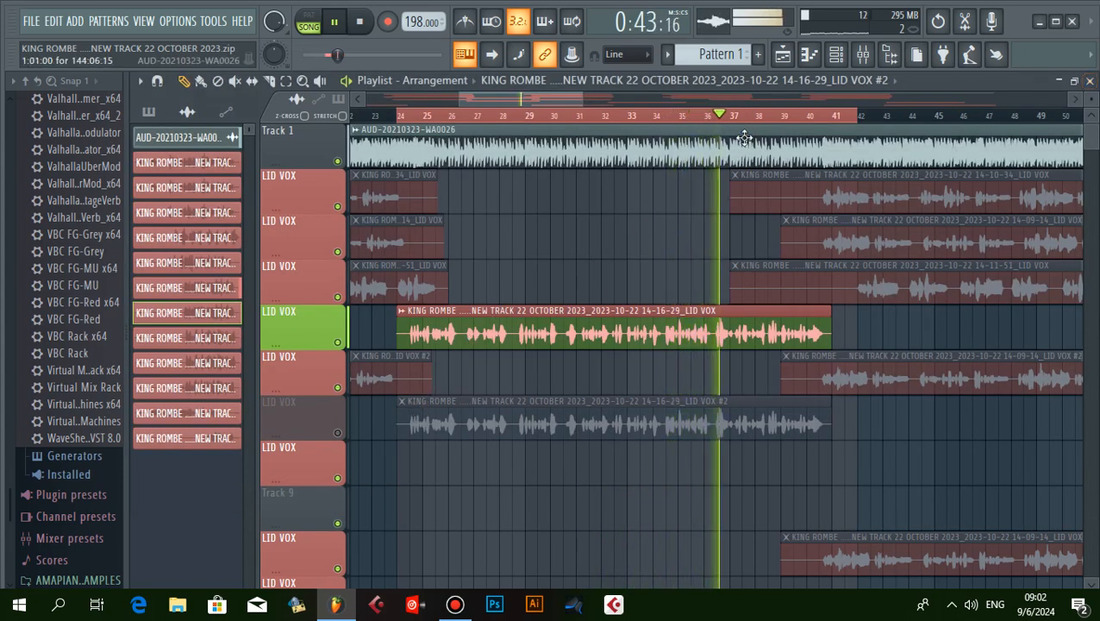
# Unmute the copied vocal's track and shift its clip slightly later, to start at 24:03:00.
pyautogui.moveTo(582, 101); pyautogui.dragTo(503, 111)
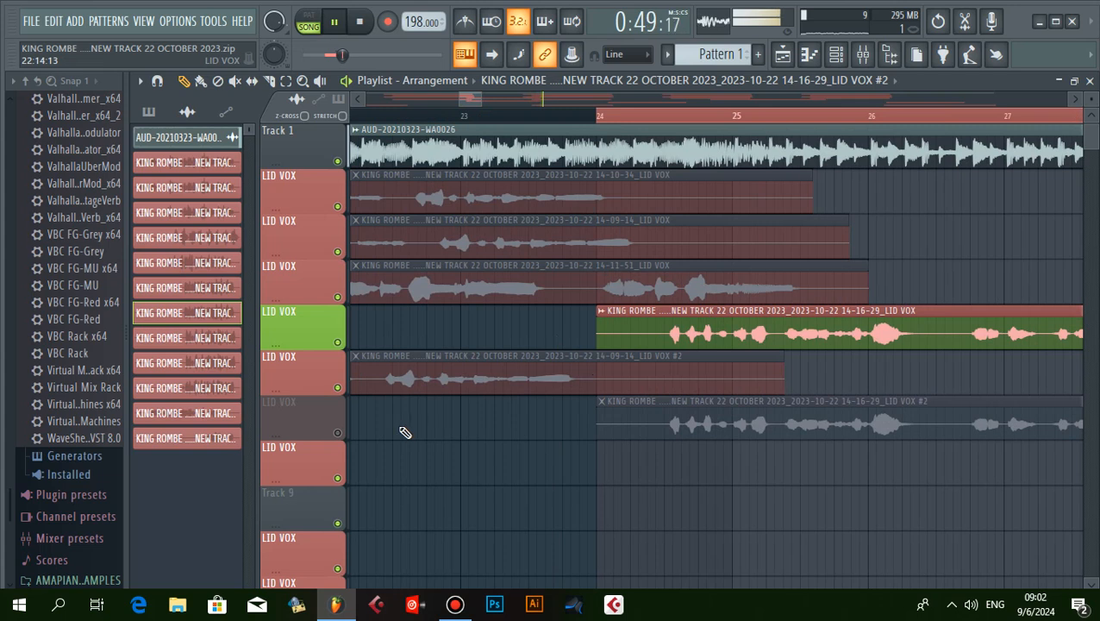
pyautogui.click(342, 435)
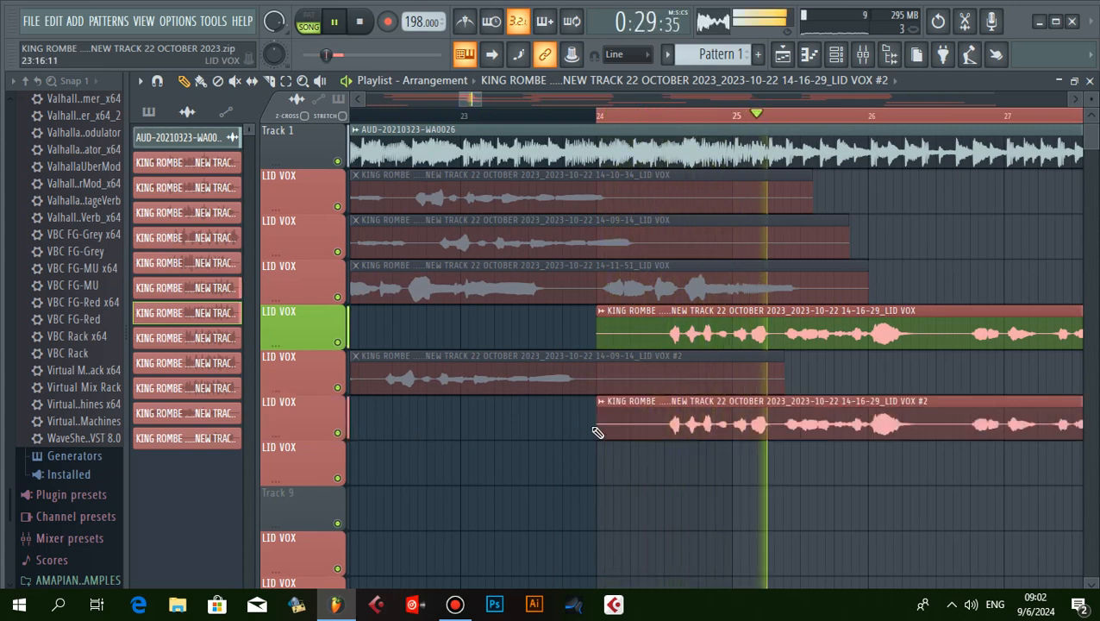
pyautogui.moveTo(609, 424); pyautogui.dragTo(626, 424)
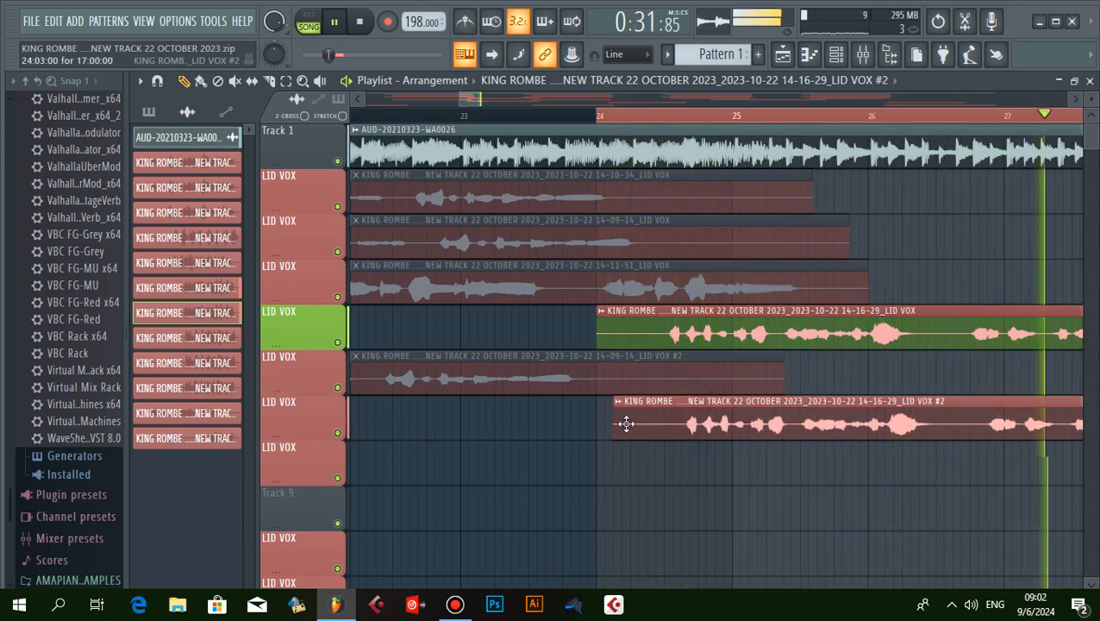
# Lower the DELA EFFCT mixer track's volume far below its default level.
pyautogui.click(863, 55)
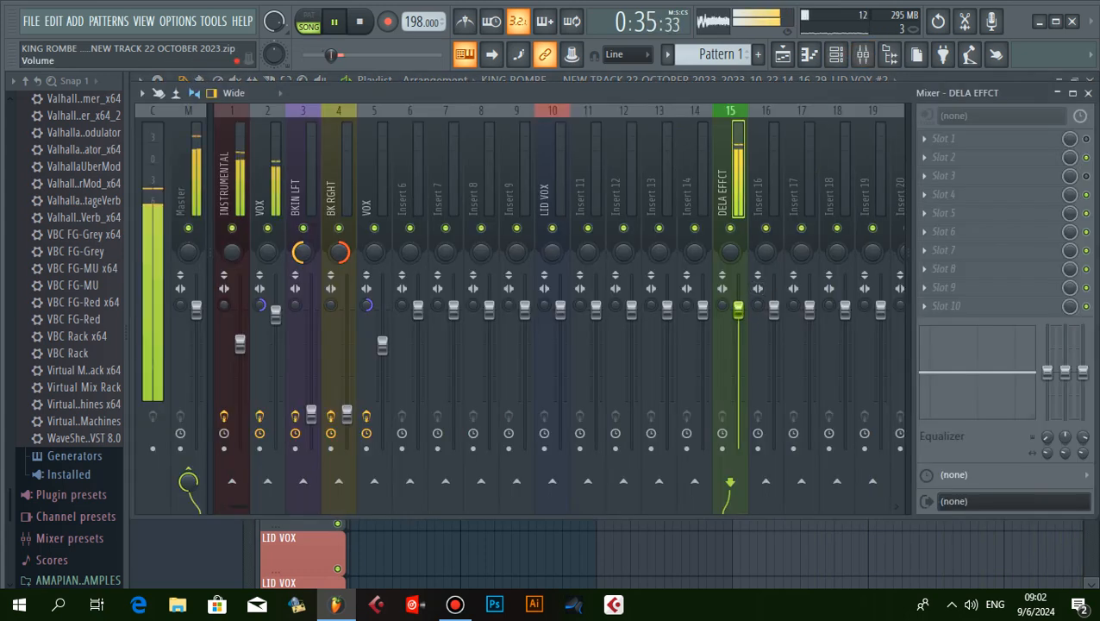
pyautogui.moveTo(747, 312); pyautogui.dragTo(738, 390)
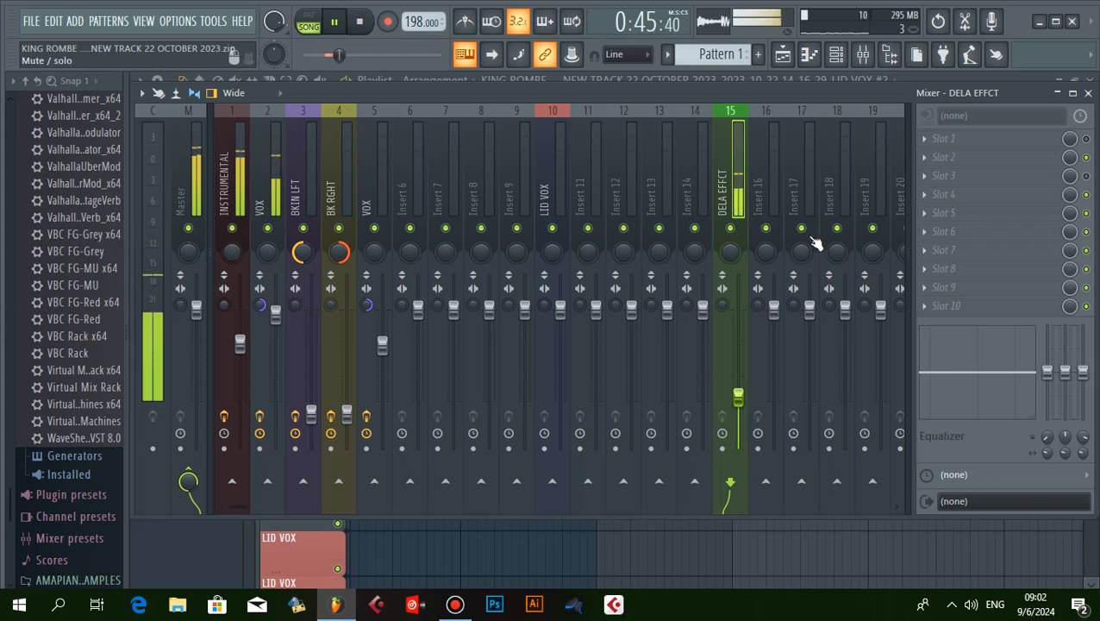
pyautogui.click(1089, 92)
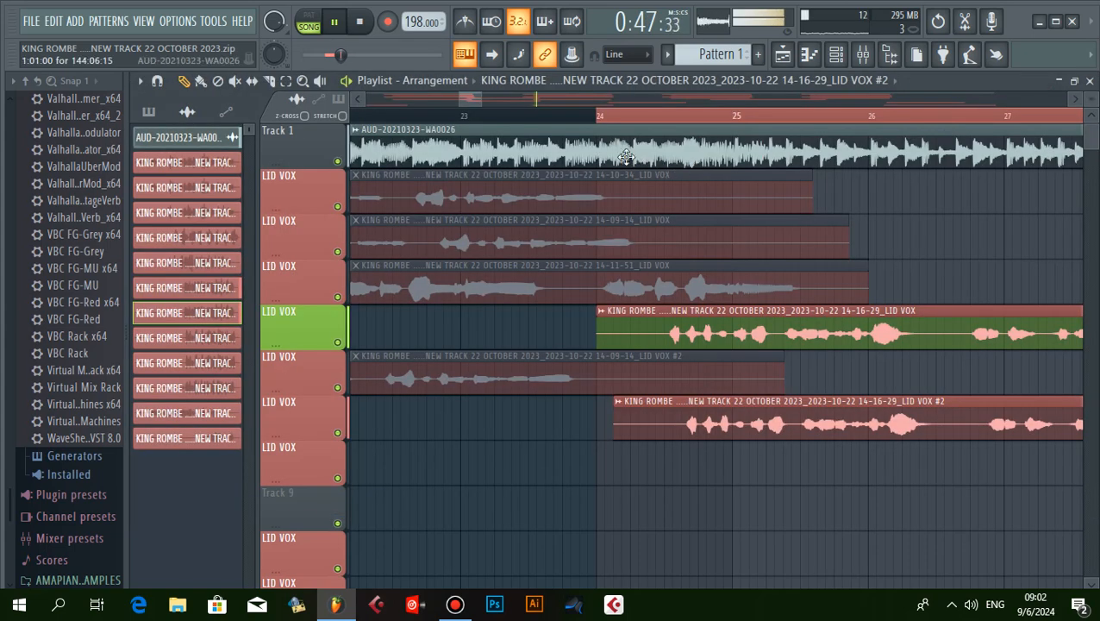
# Shift the copied vocal clip further behind the original, to start about five steps after the beginning of bar 24.
pyautogui.moveTo(483, 101); pyautogui.dragTo(472, 102)
pyautogui.moveTo(492, 439); pyautogui.dragTo(504, 416)
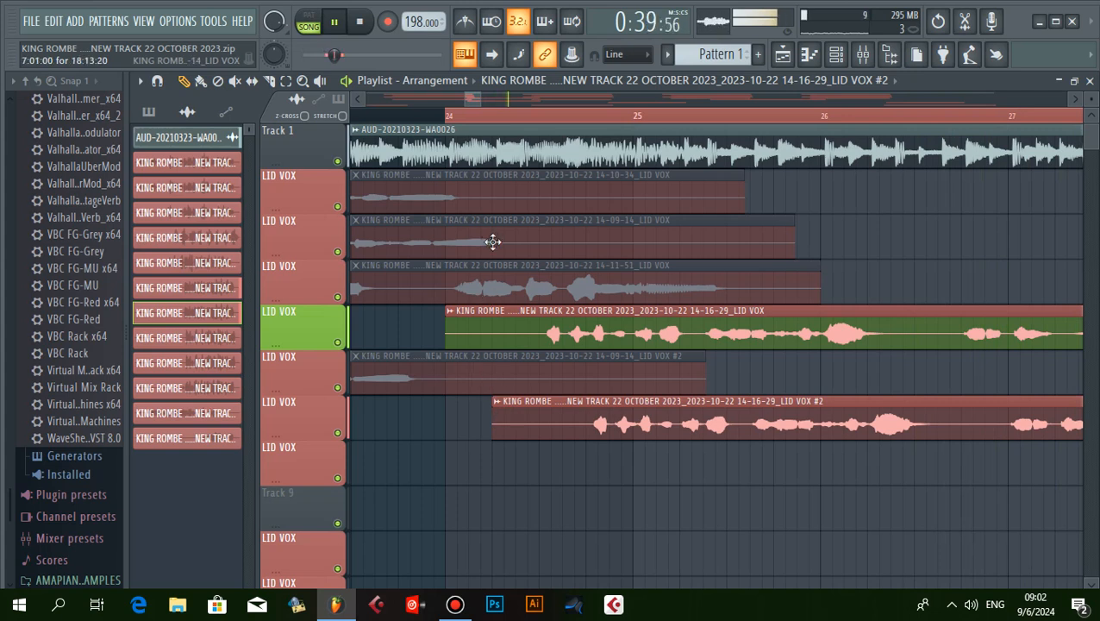
pyautogui.moveTo(516, 415); pyautogui.dragTo(525, 418)
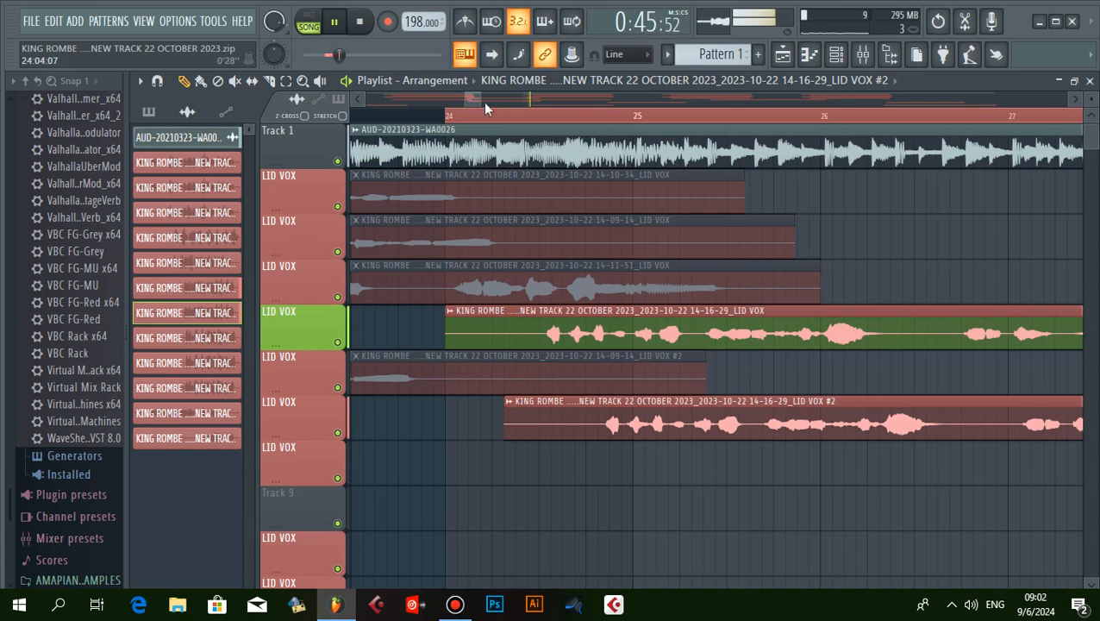
# Reduce the DELA EFFCT track's volume by a further small amount.
pyautogui.moveTo(483, 98); pyautogui.dragTo(521, 97)
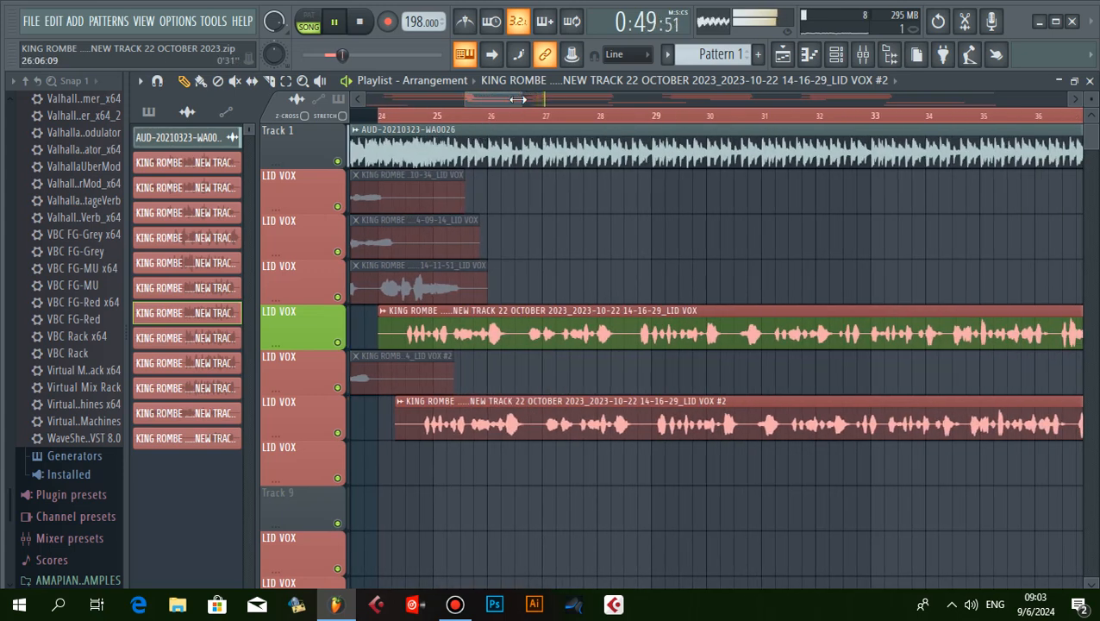
pyautogui.moveTo(518, 99); pyautogui.dragTo(491, 102)
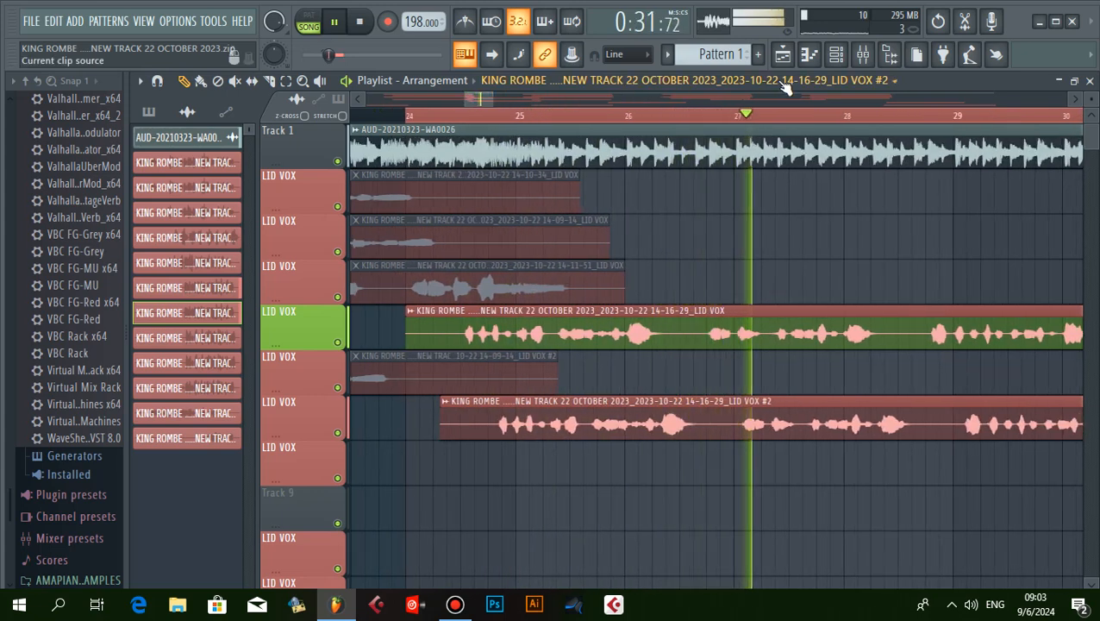
pyautogui.press('F9')
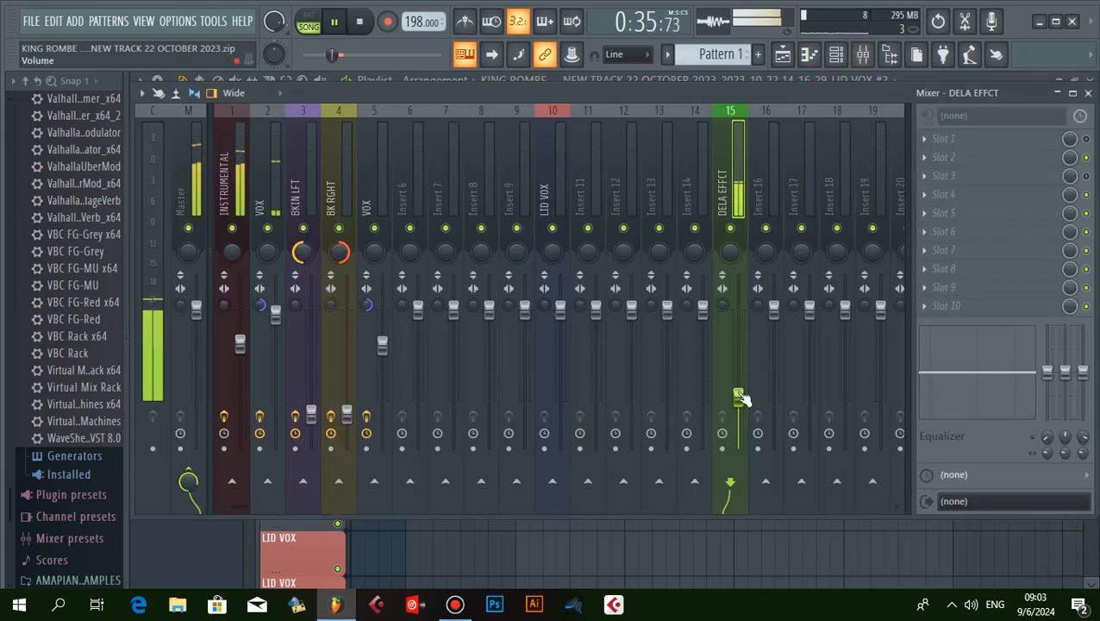
pyautogui.moveTo(740, 394); pyautogui.dragTo(740, 395)
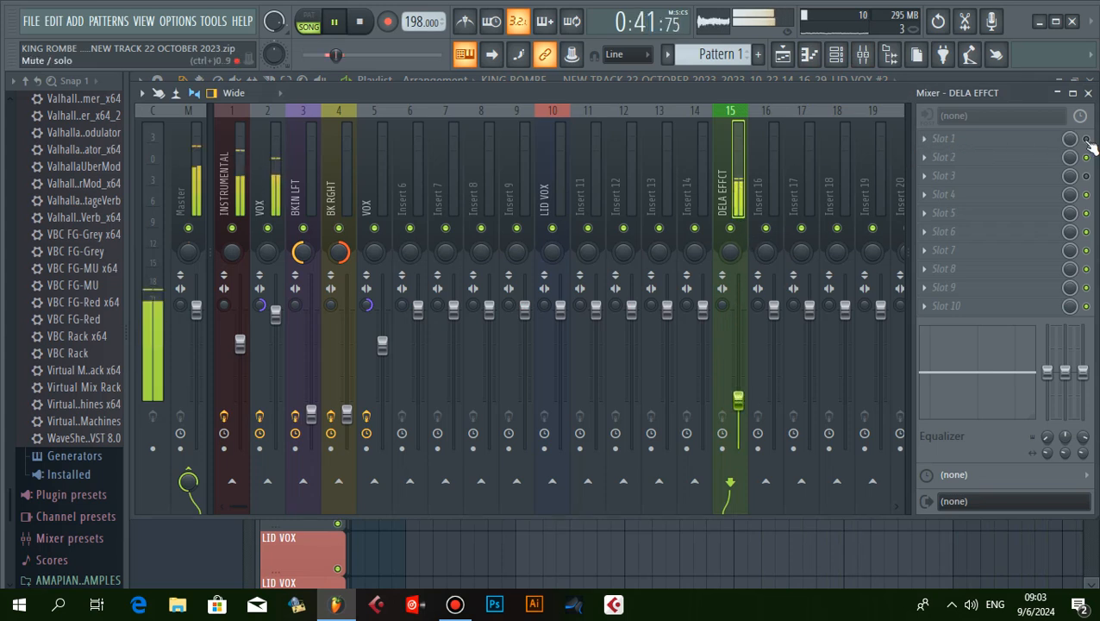
# Add Fruity Parametric EQ 2 to the DELA EFFCT track's first effect slot and cut the lows with band 1 at -18 dB near 500 Hz.
pyautogui.click(924, 140)
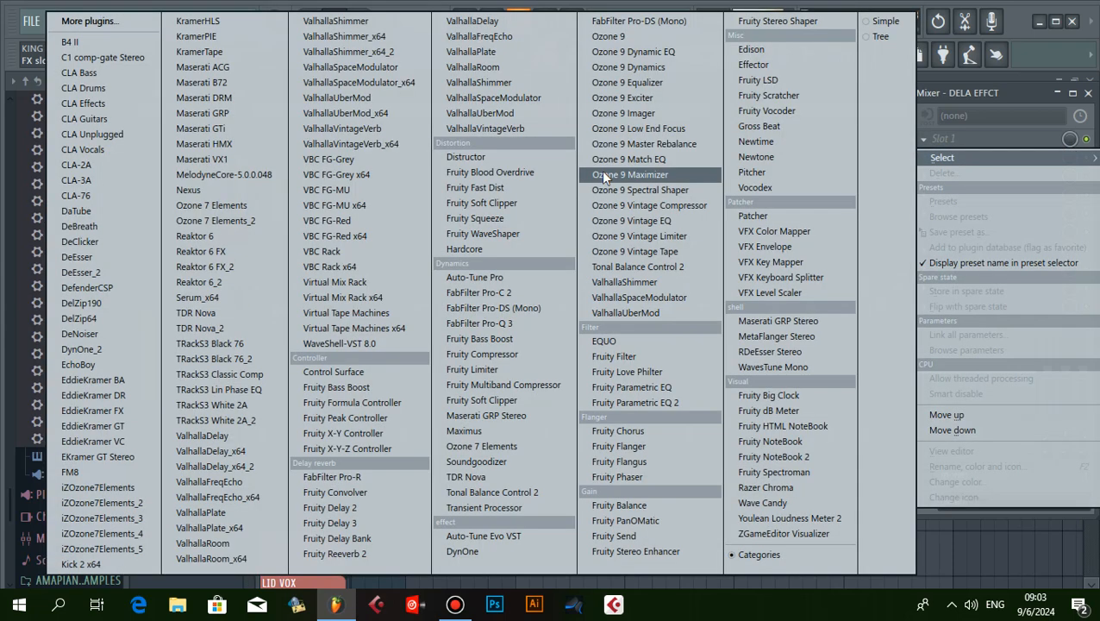
pyautogui.click(617, 398)
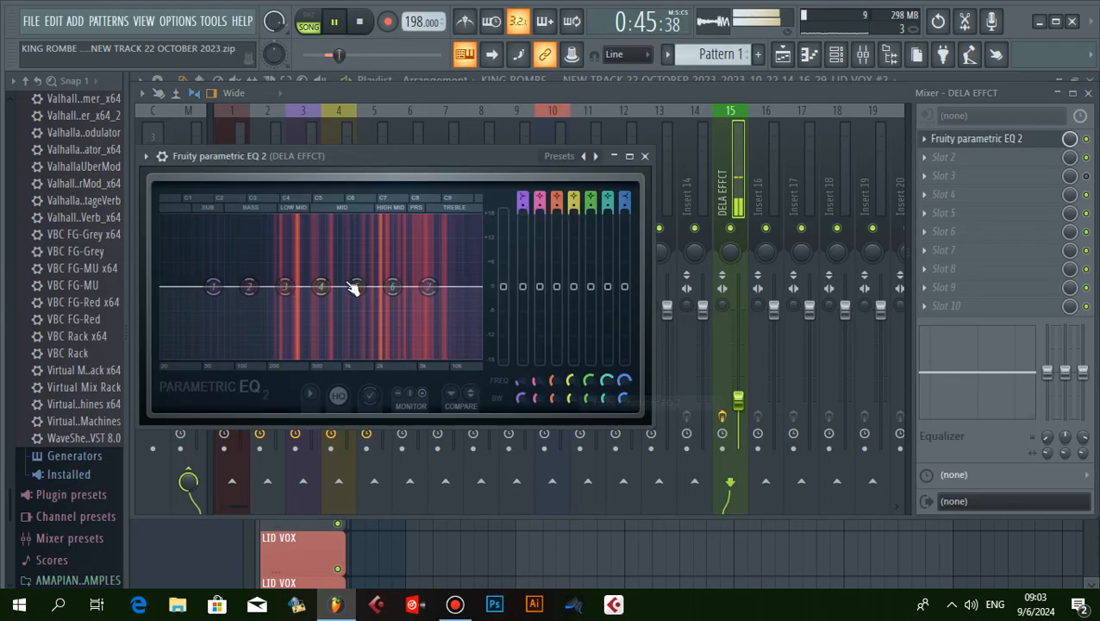
pyautogui.moveTo(222, 291); pyautogui.dragTo(307, 356)
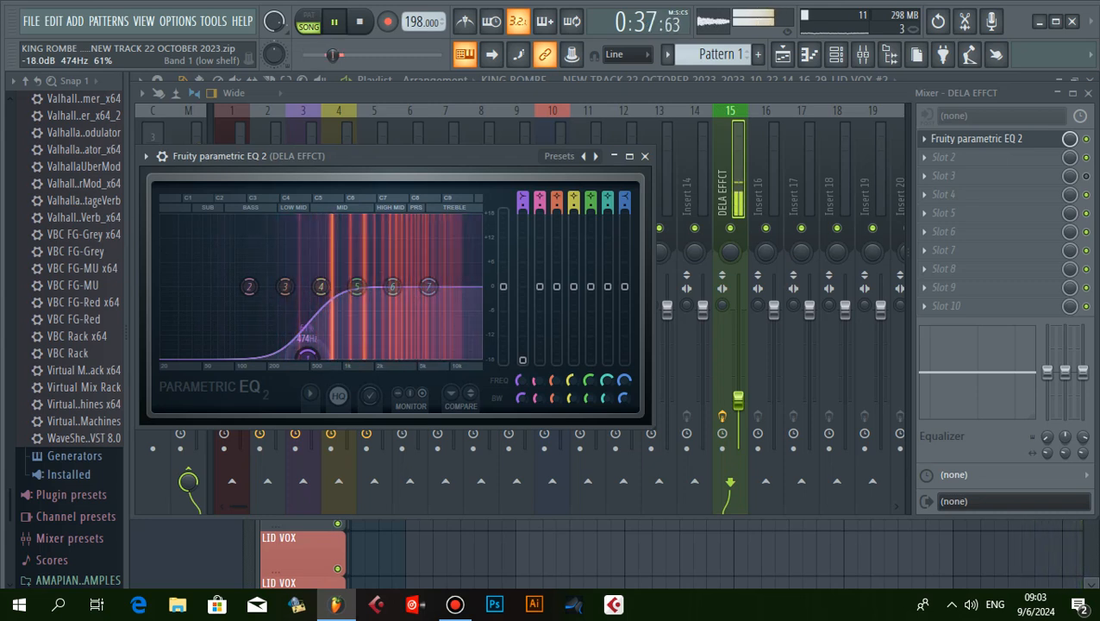
pyautogui.moveTo(307, 356); pyautogui.dragTo(313, 354)
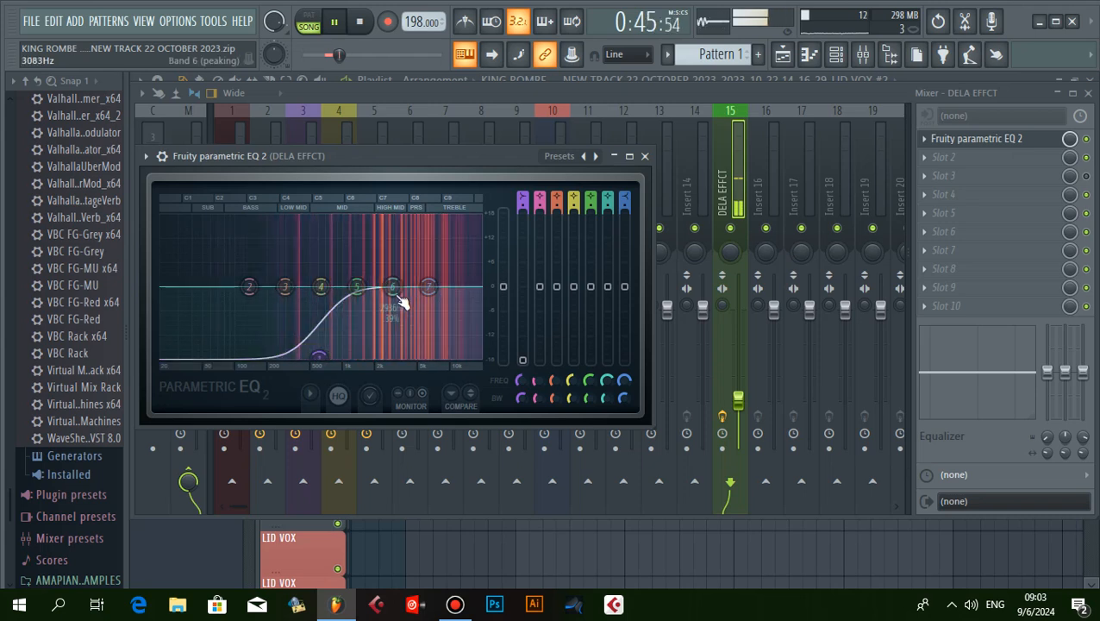
# Boost EQ bands 6 and 7 slightly to brighten the delayed vocal, and close the equalizer and the mixer.
pyautogui.moveTo(425, 288); pyautogui.dragTo(427, 282)
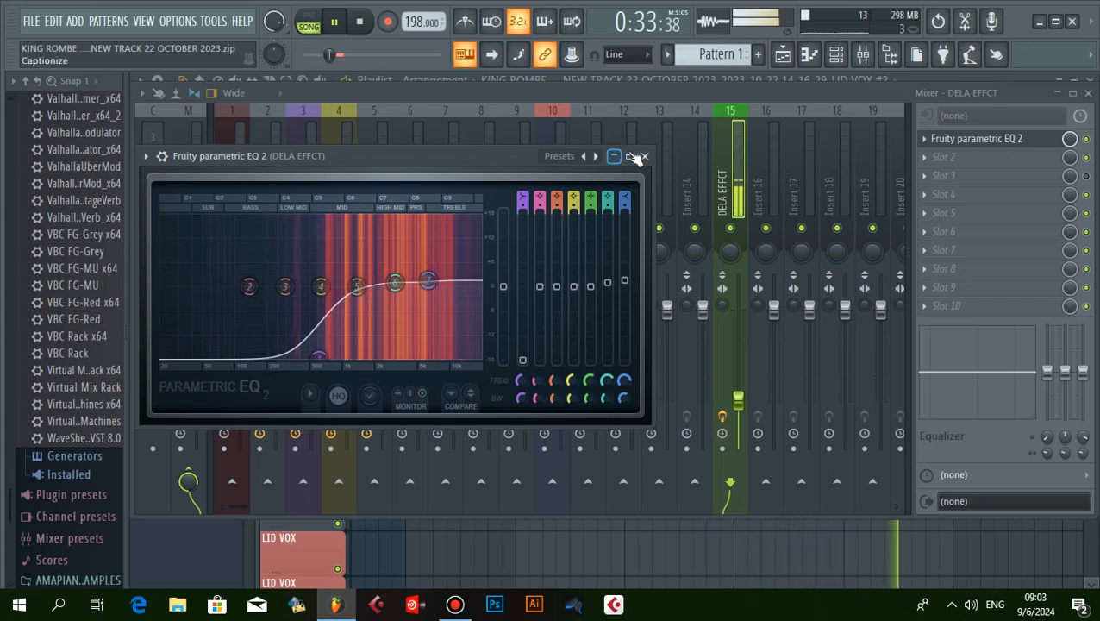
pyautogui.click(644, 156)
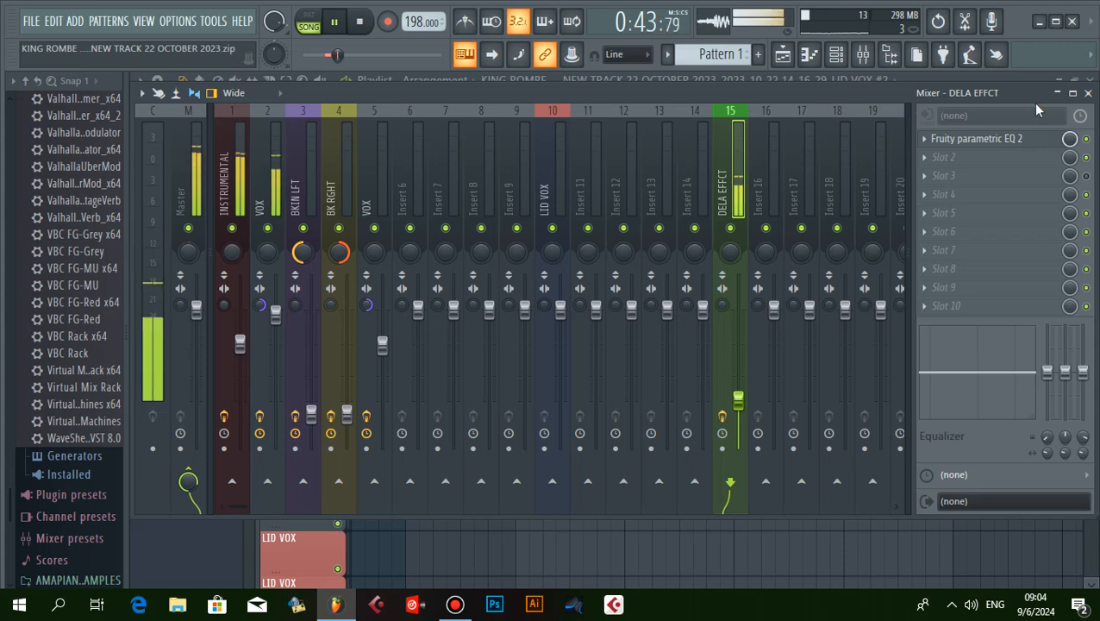
pyautogui.click(1089, 92)
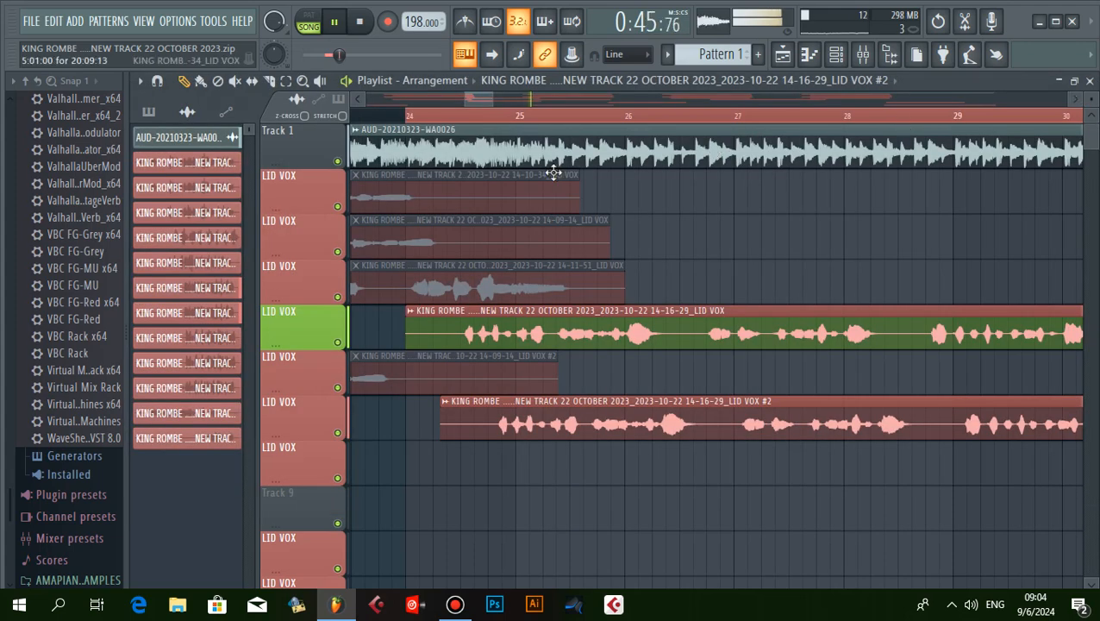
# Examine the original and offset vocal clips over their full length in the playlist during playback.
pyautogui.moveTo(489, 100); pyautogui.dragTo(526, 99)
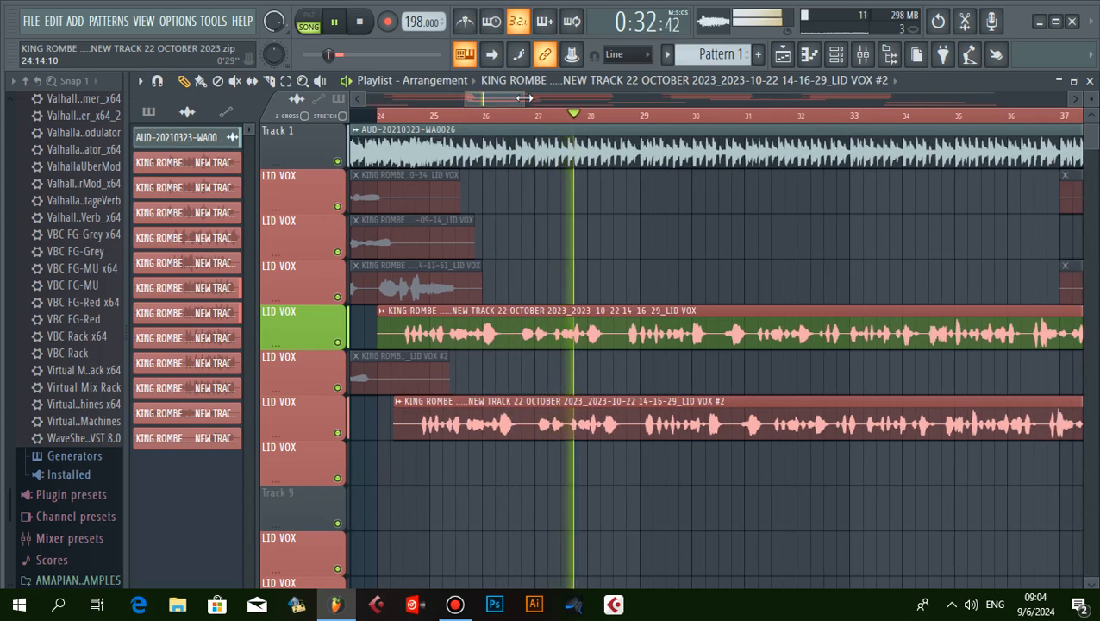
pyautogui.click(865, 58)
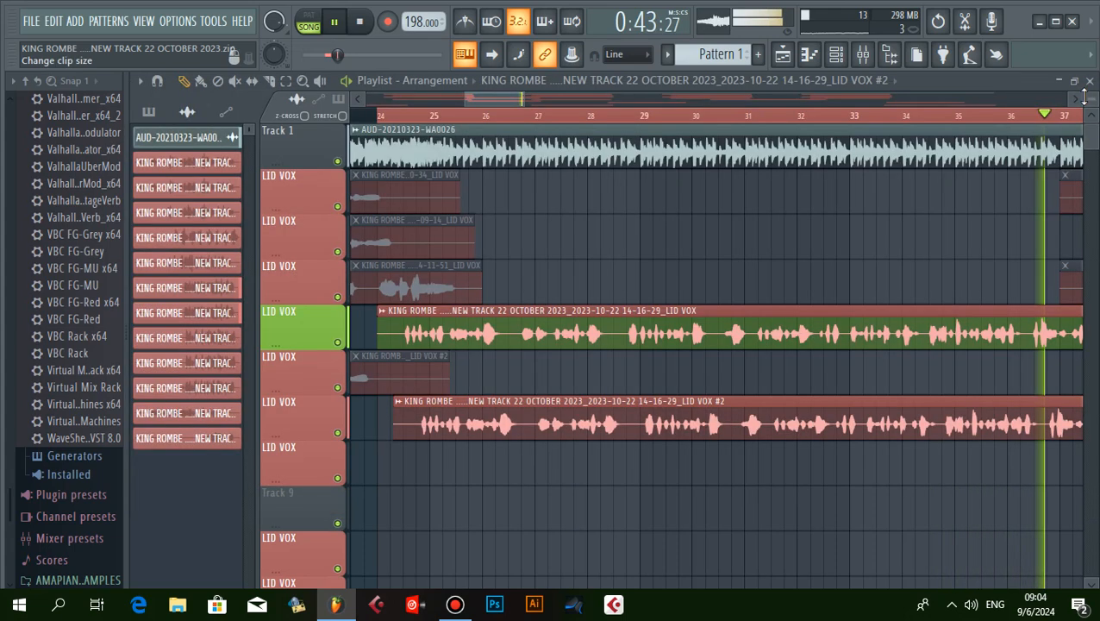
pyautogui.click(1089, 93)
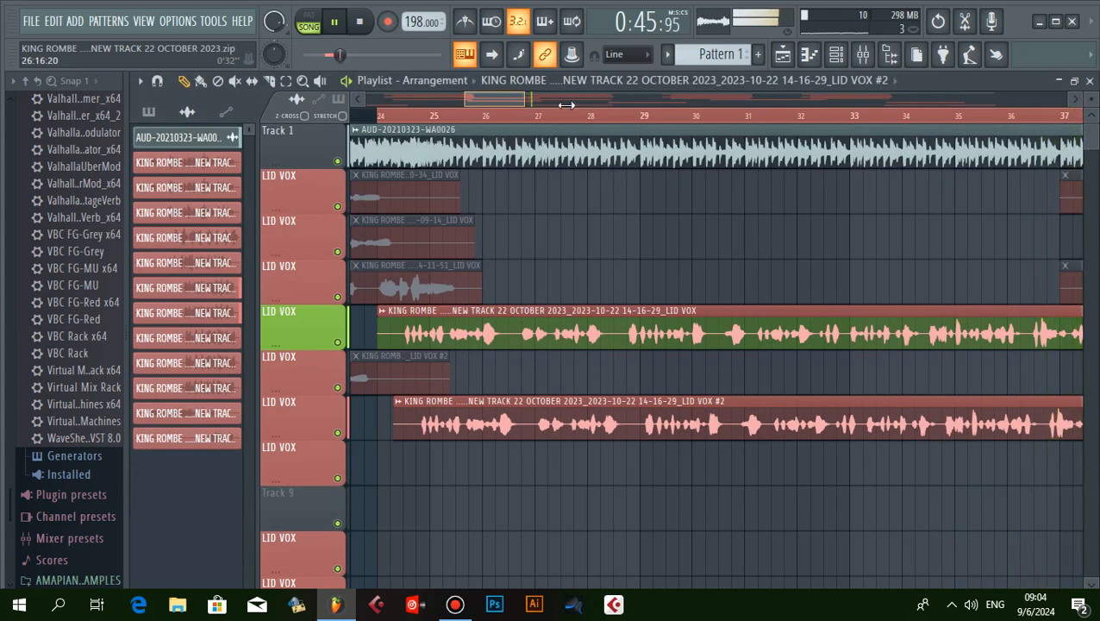
pyautogui.moveTo(567, 106); pyautogui.dragTo(633, 105)
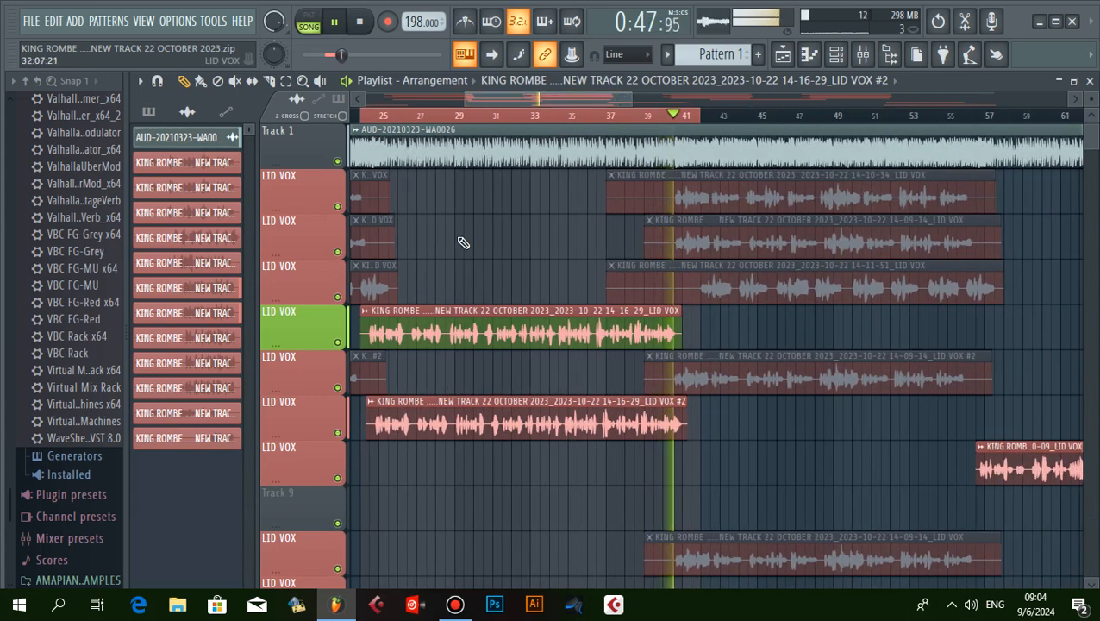
pyautogui.click(455, 605)
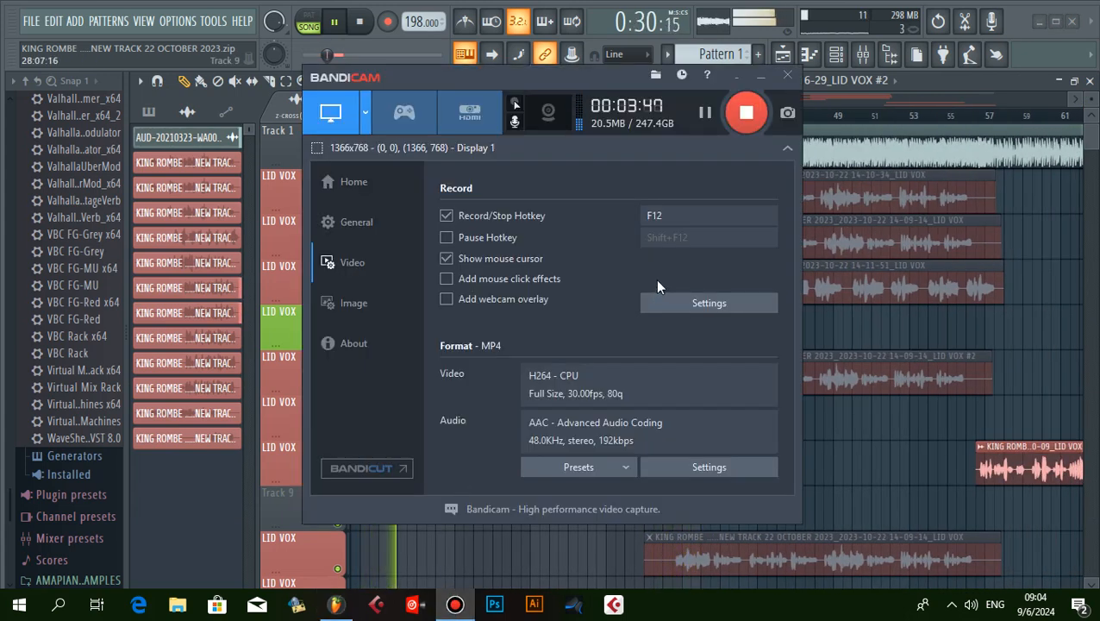